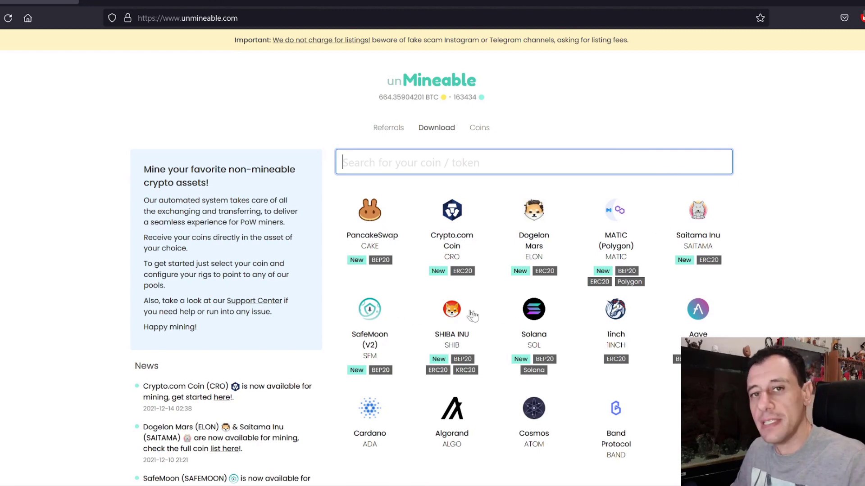
Open the Solana mining page on unMineable.
scroll(664, 293, "down", 3)
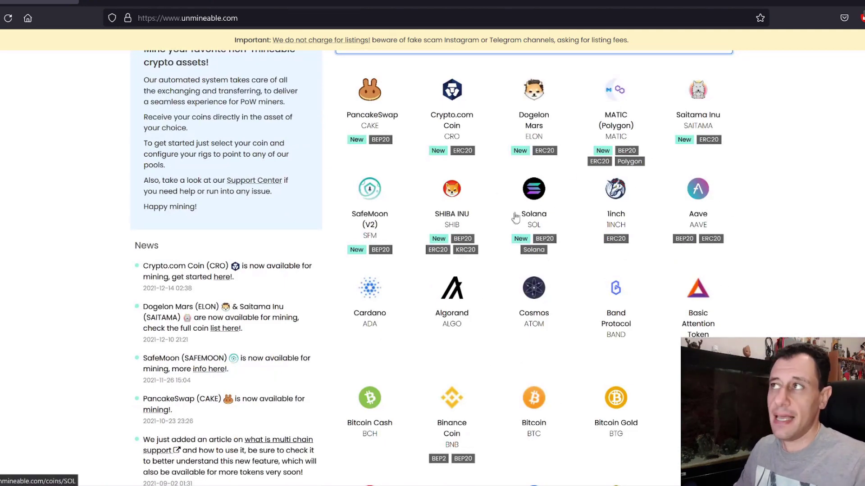
scroll(538, 231, "up", 3)
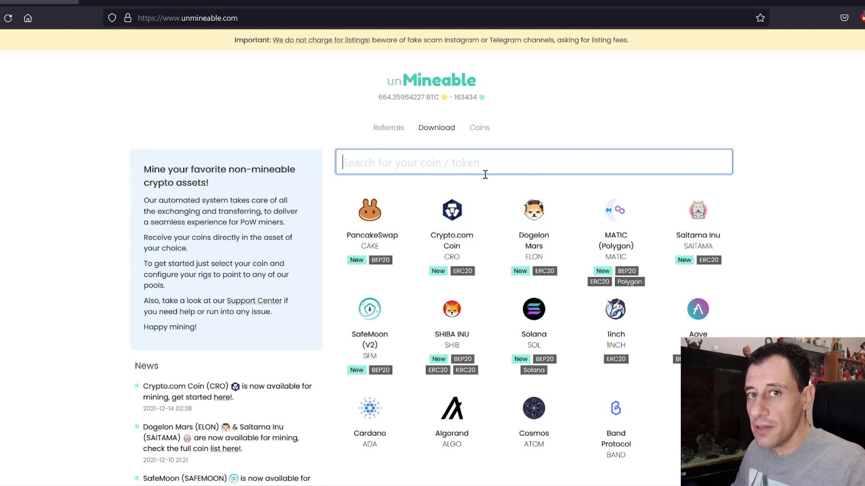
left_click(535, 316)
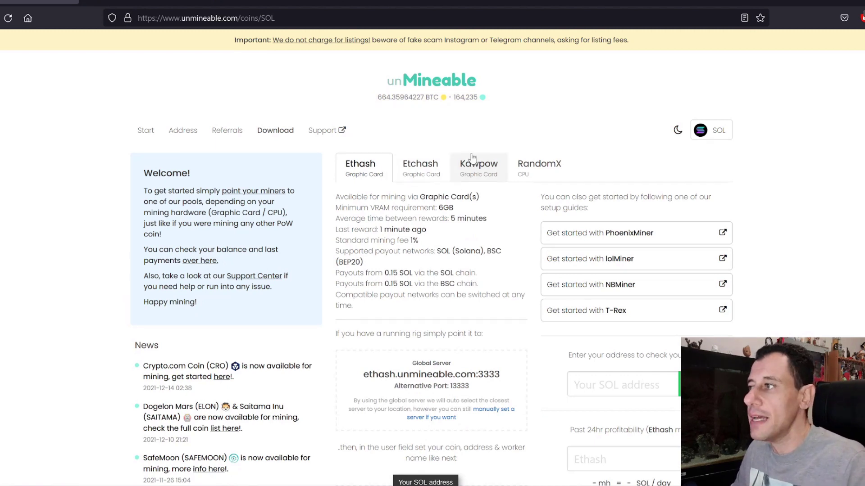
Enter 472 MH/s in the Ethash calculator to get about 0.13303828 SOL per day.
scroll(597, 398, "down", 3)
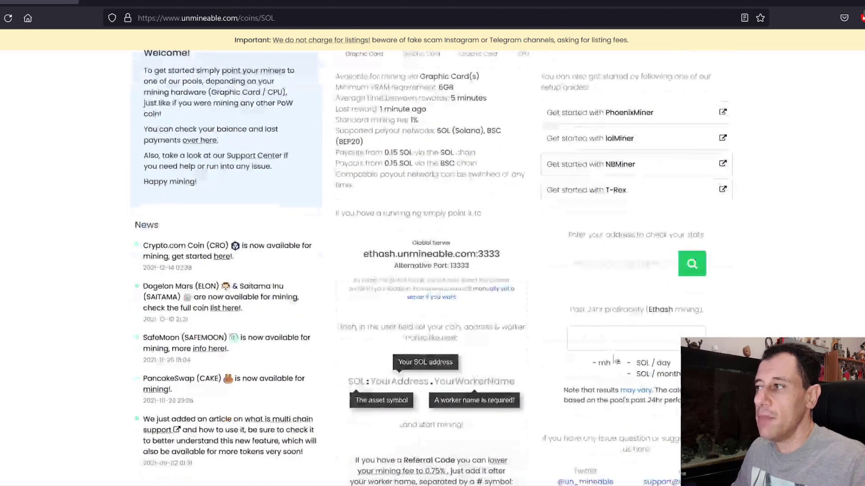
left_click(608, 336)
type("47")
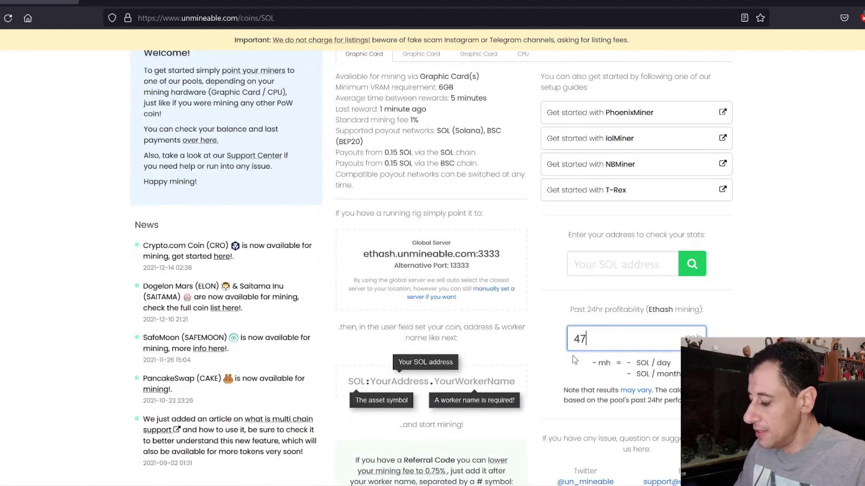
type("2")
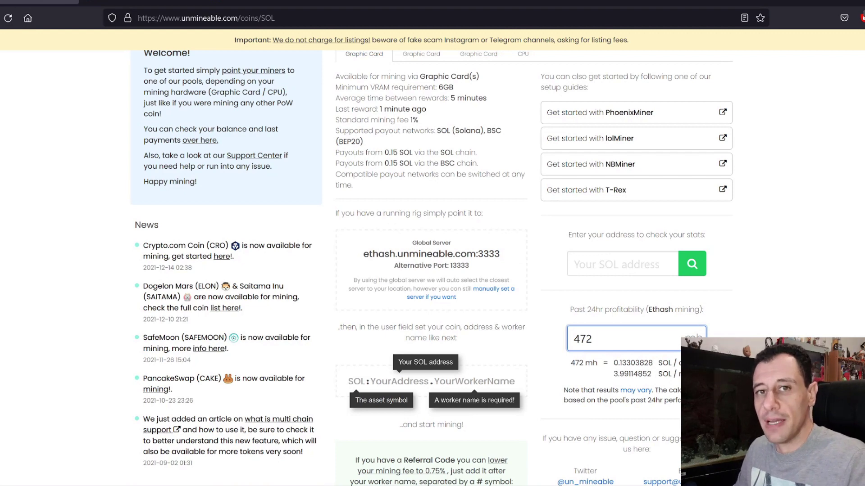
scroll(742, 335, "up", 3)
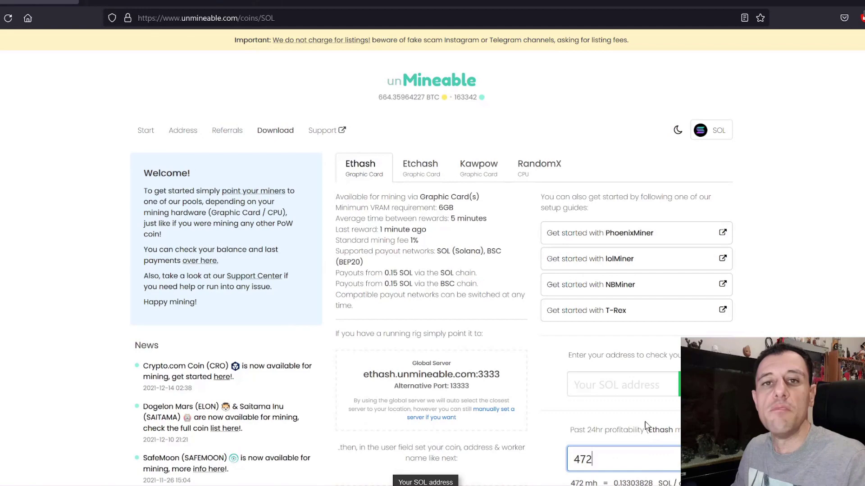
scroll(652, 332, "down", 2)
scroll(654, 318, "down", 2)
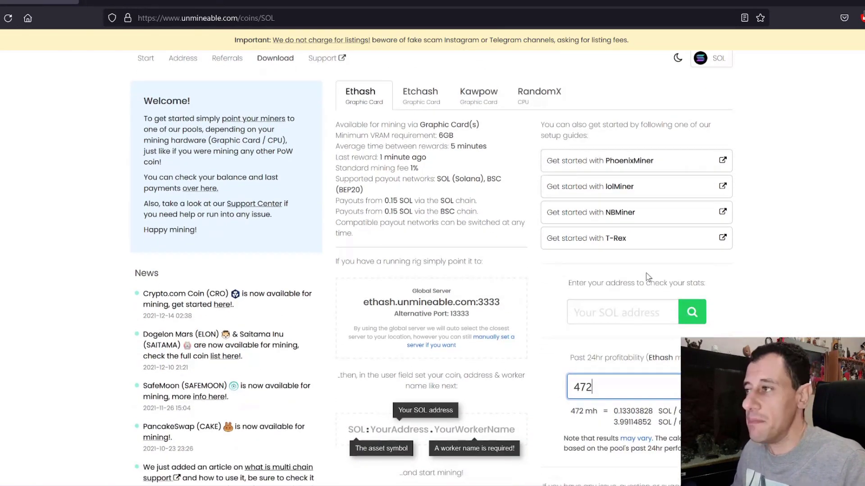
scroll(360, 176, "up", 4)
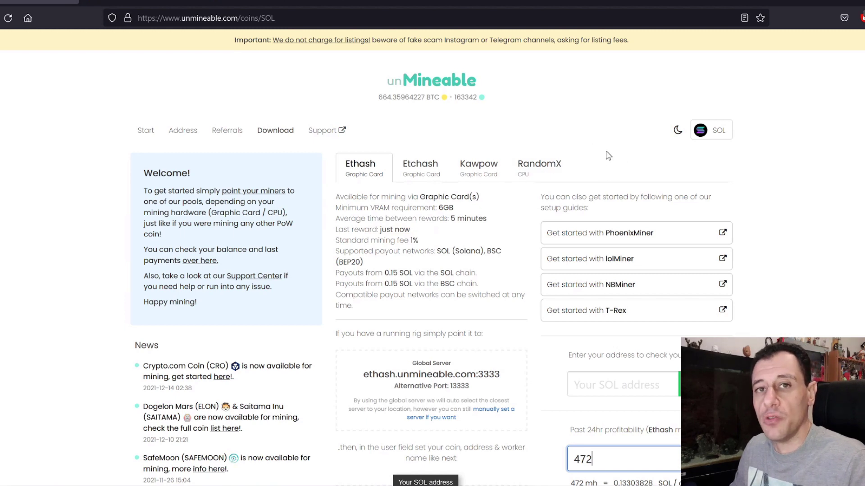
Check the RandomX CPU details, then back on Ethash select the 0.13303828 SOL/day estimate.
left_click(536, 170)
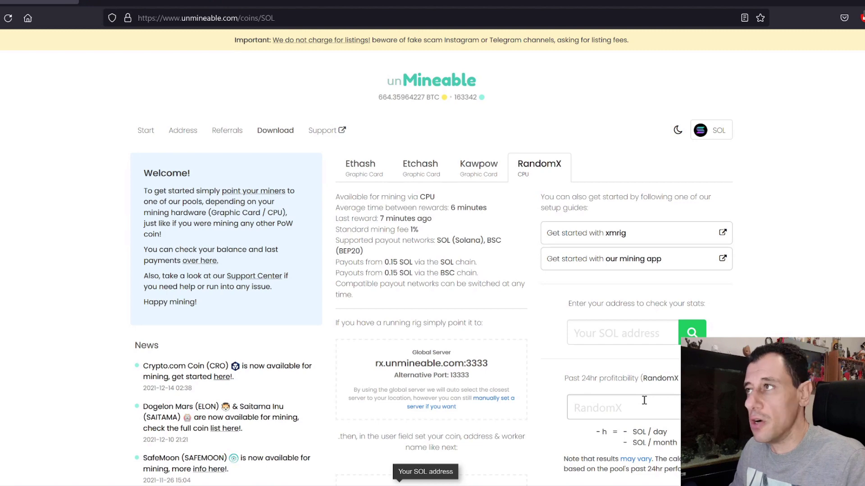
left_click(364, 173)
scroll(580, 433, "down", 3)
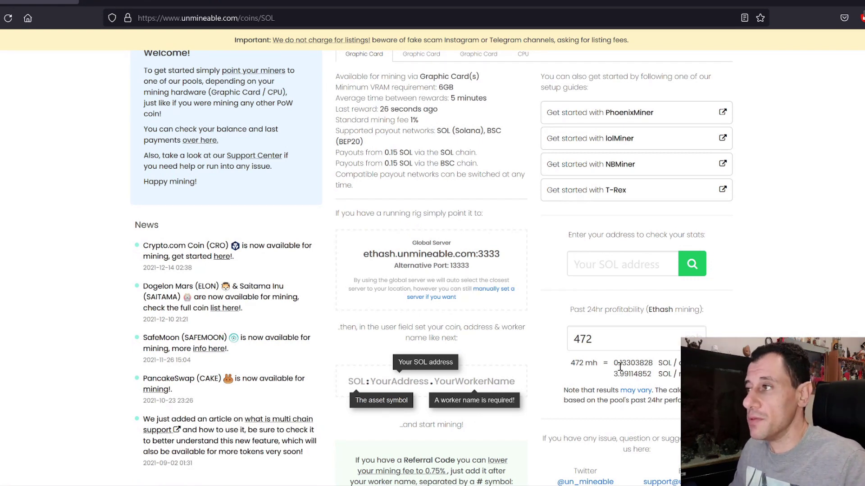
left_click_drag(615, 365, 649, 361)
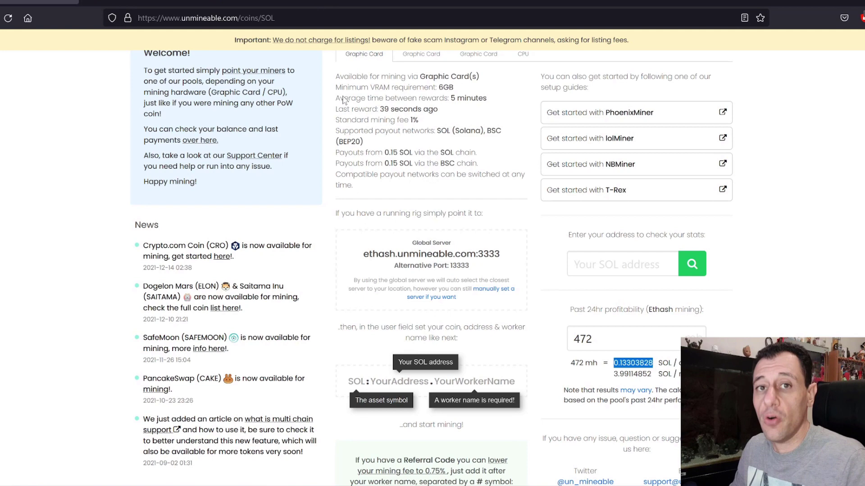
Open Calculator beside the CoinMarketCap Solana page and paste in 0.13303828.
left_click(267, 3)
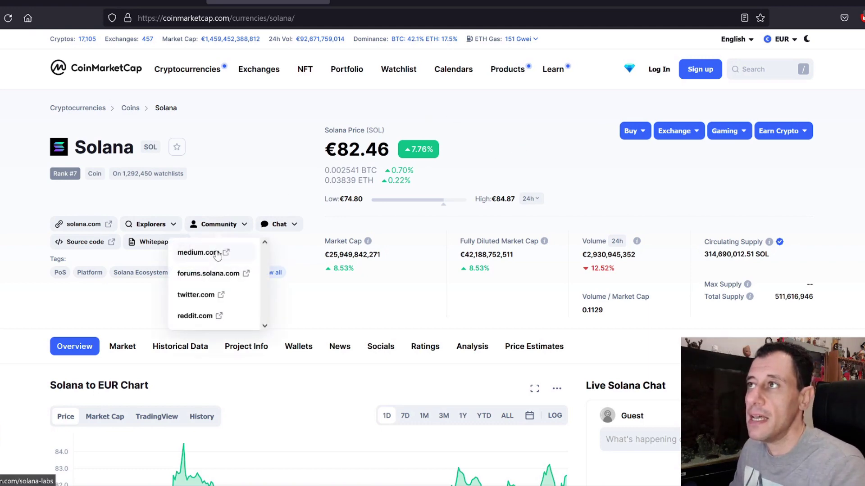
key("XF86Calculator")
right_click(304, 88)
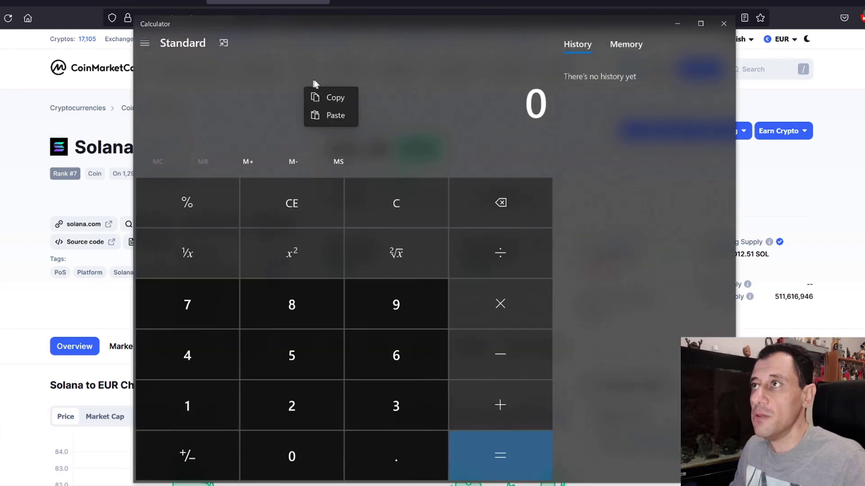
left_click(333, 116)
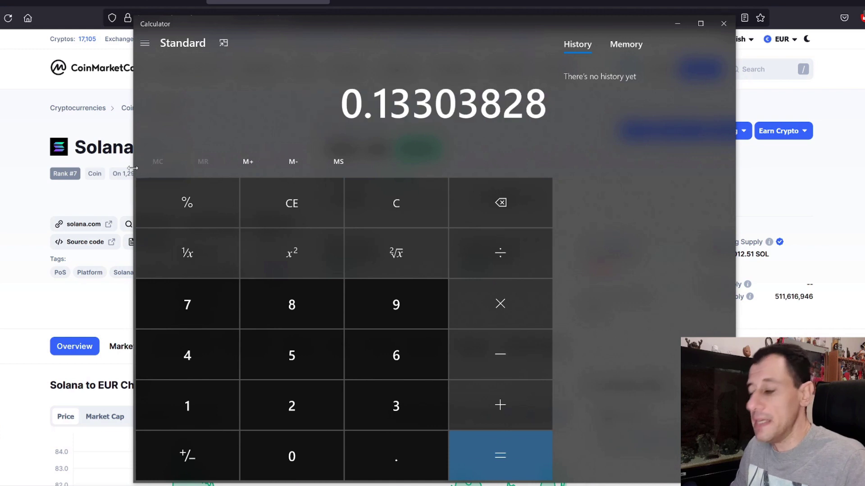
Multiply by the €82.71 Solana price, giving 11.0035961388 euros per day.
key("asterisk")
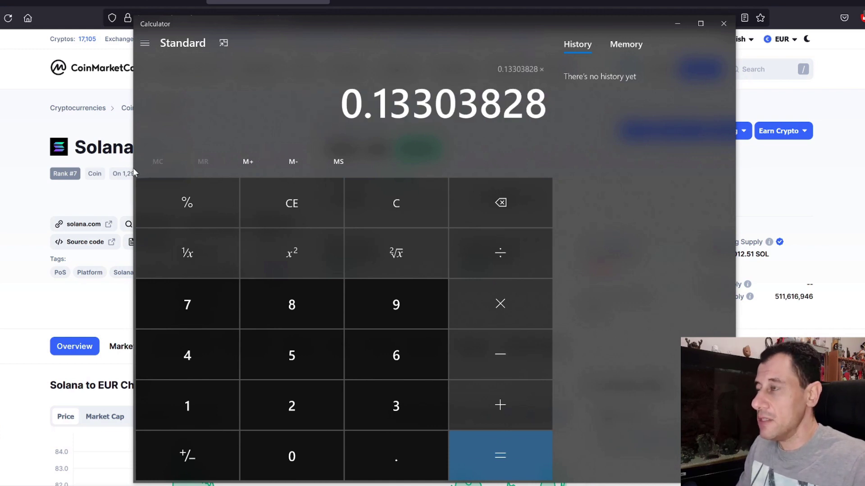
type("82.43")
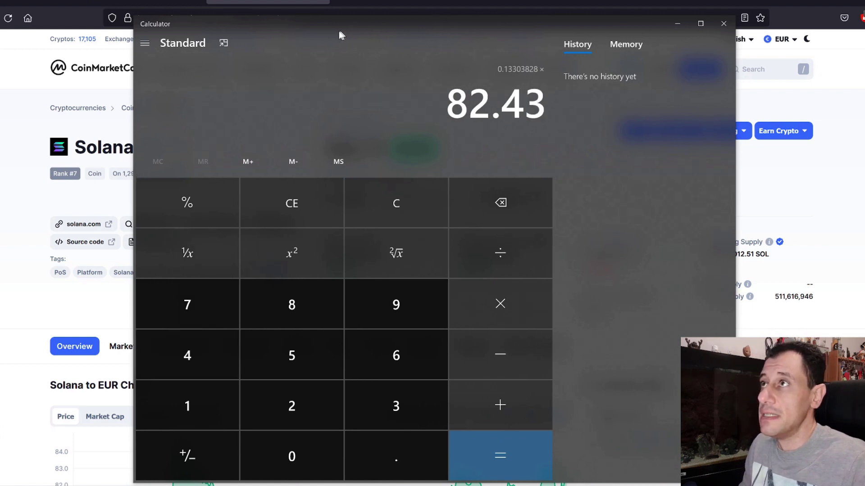
left_click_drag(339, 31, 190, 183)
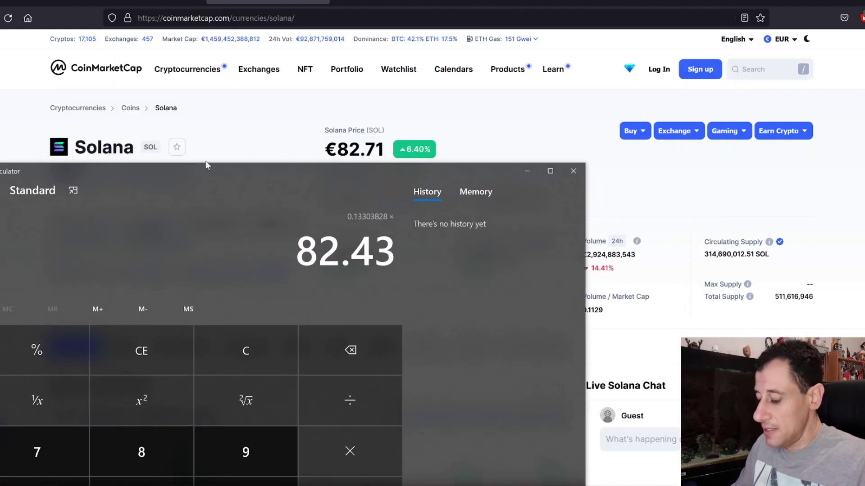
key("BackSpace")
key("BackSpace")
type("71")
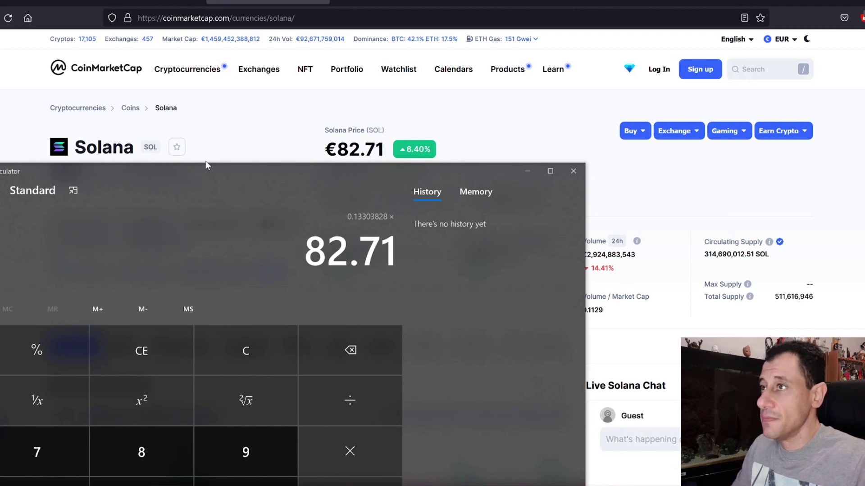
key("Return")
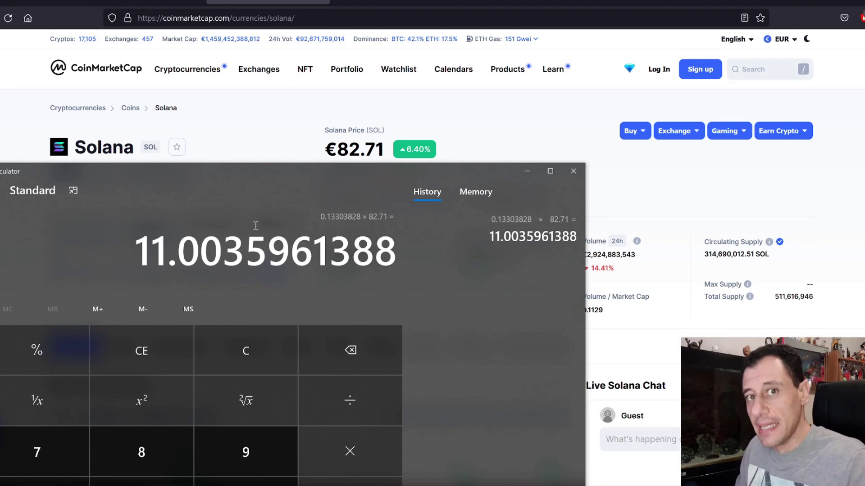
Subtract 5.5 to leave 5.5035961388 daily profit.
key("minus")
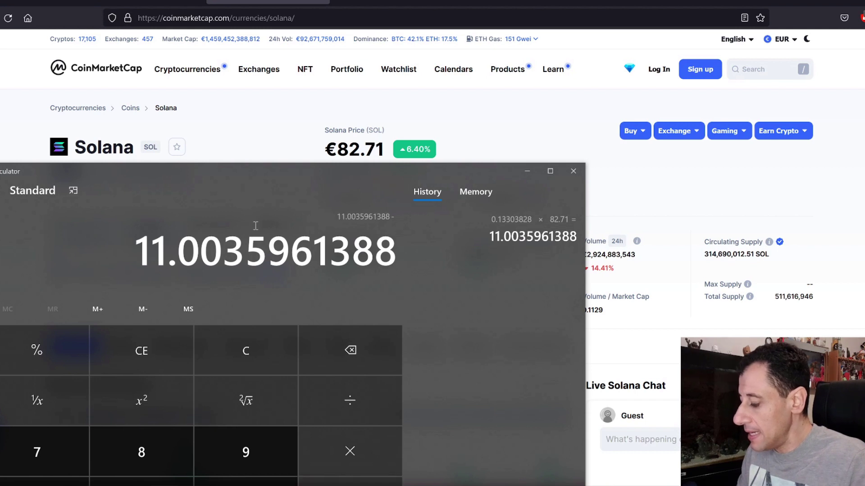
type("5.50")
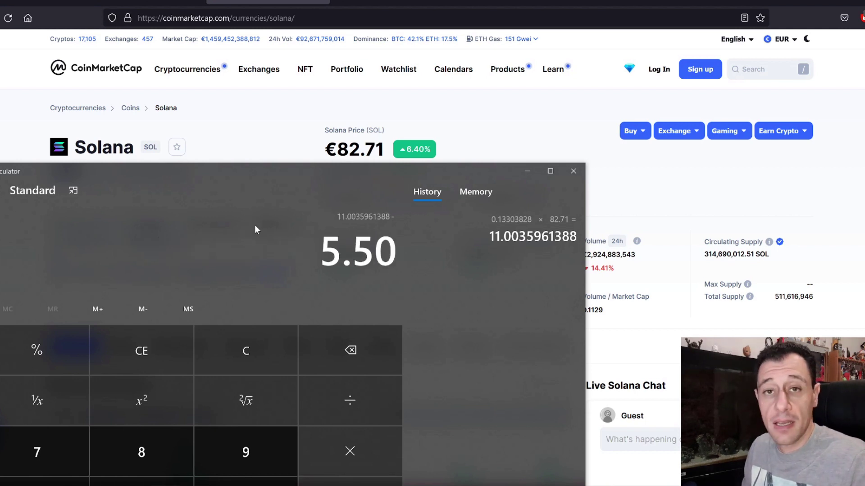
key("Return")
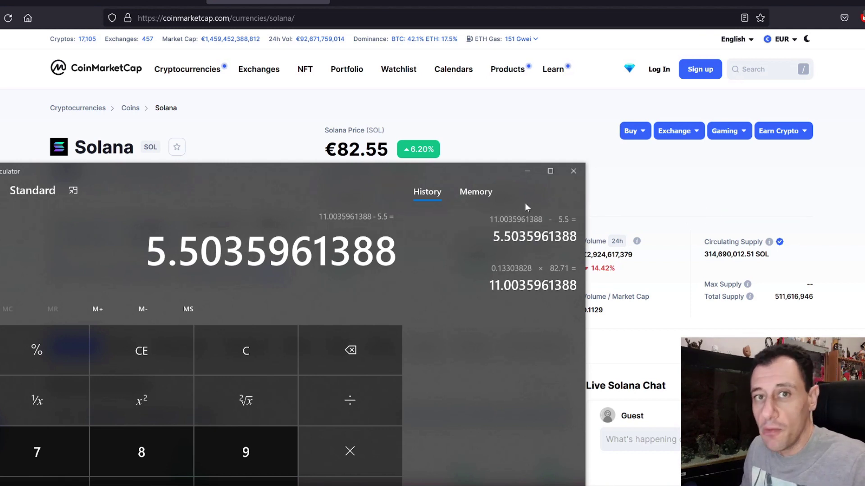
Minimise Calculator and show Solana's 7-day price chart on CoinMarketCap.
left_click(527, 171)
scroll(204, 315, "down", 3)
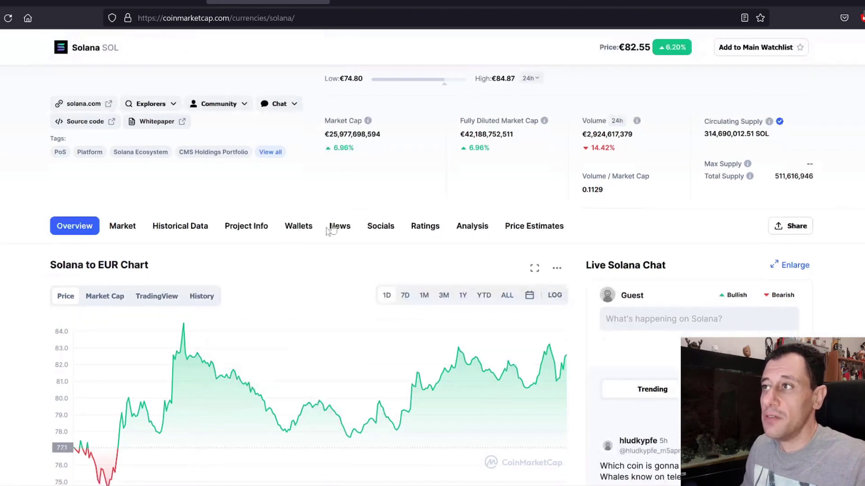
scroll(396, 297, "down", 2)
left_click(405, 235)
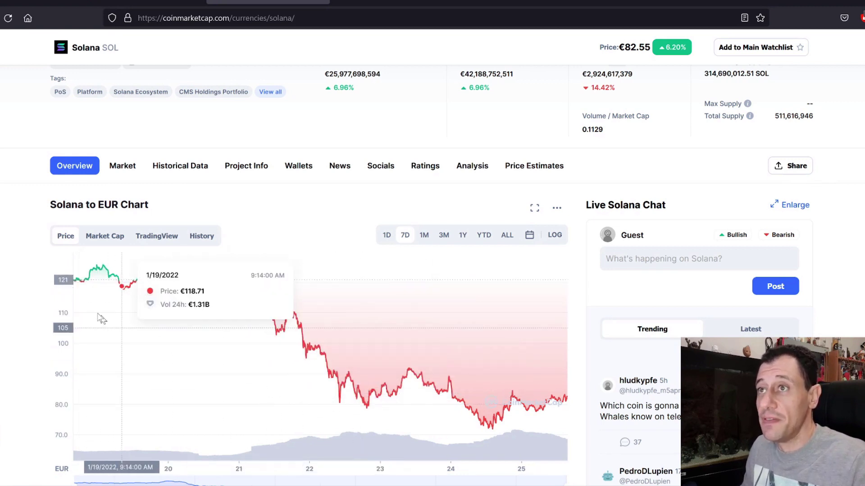
mouse_move(68, 284)
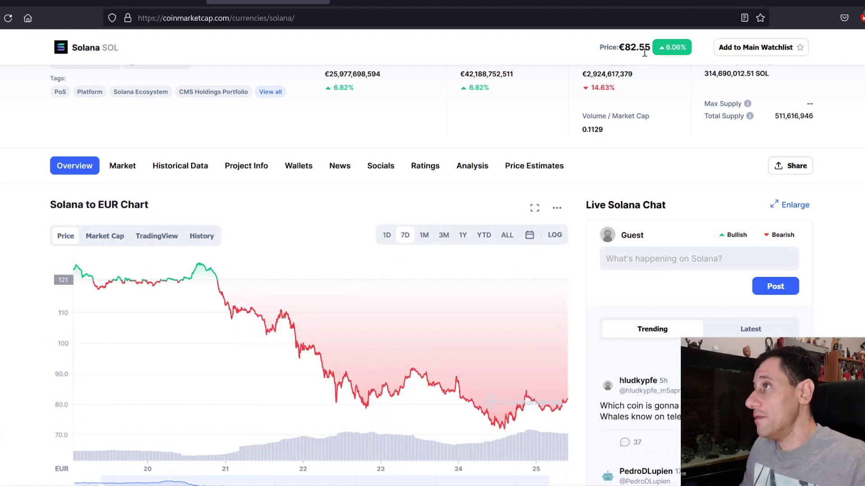
Go to the WhatToMine GPU profitability calculator.
scroll(453, 257, "up", 2)
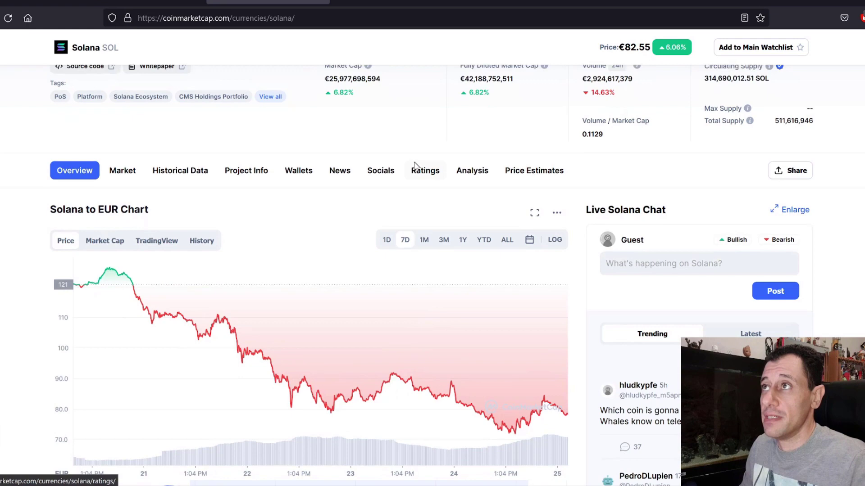
scroll(414, 171, "up", 4)
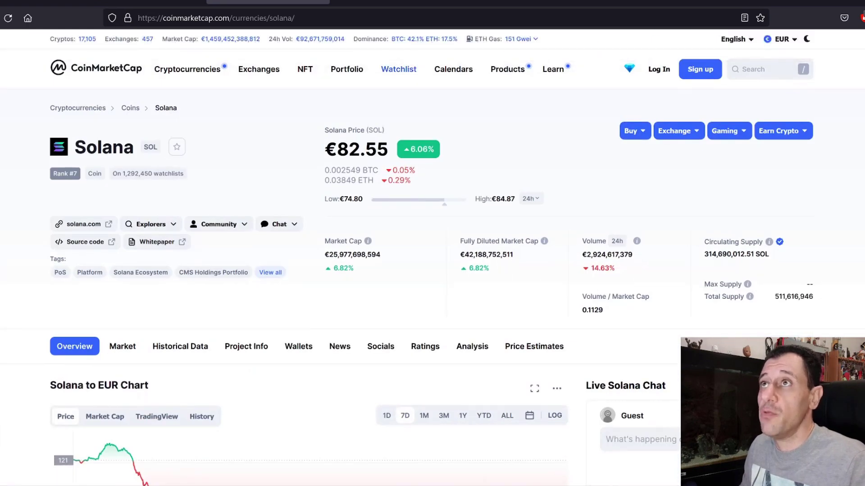
left_click(159, 4)
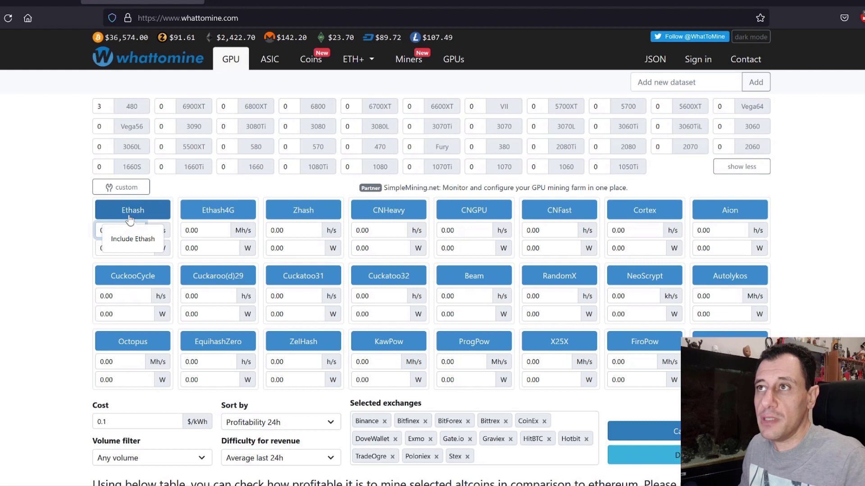
Calculate with Ethash at 472 Mh/s, 1500 W and electricity at 0.2 $/kWh.
left_click(120, 235)
left_click_drag(119, 236, 89, 233)
type("472")
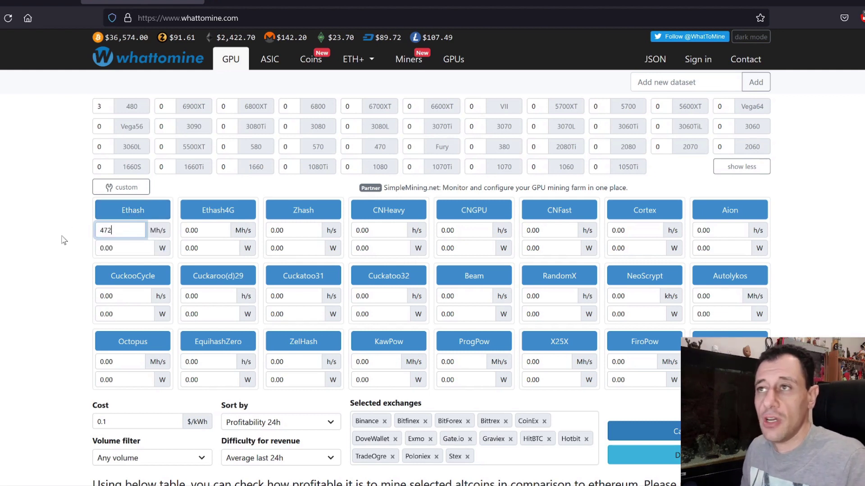
left_click_drag(133, 247, 73, 239)
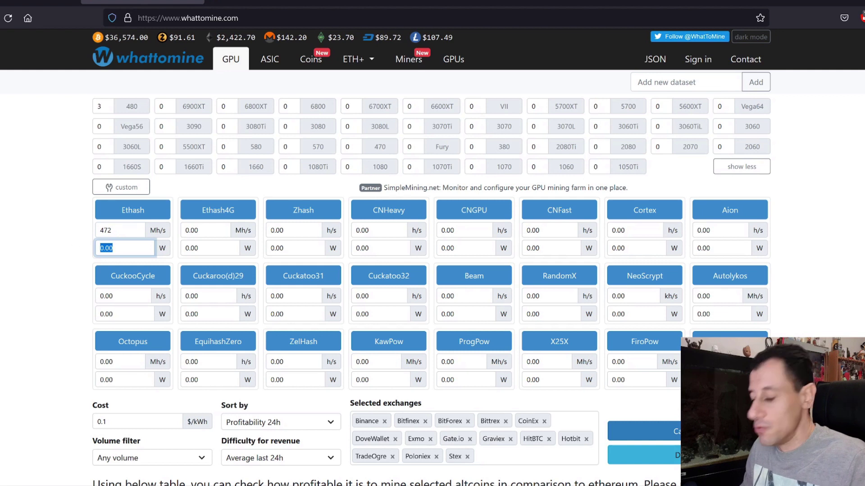
type("15")
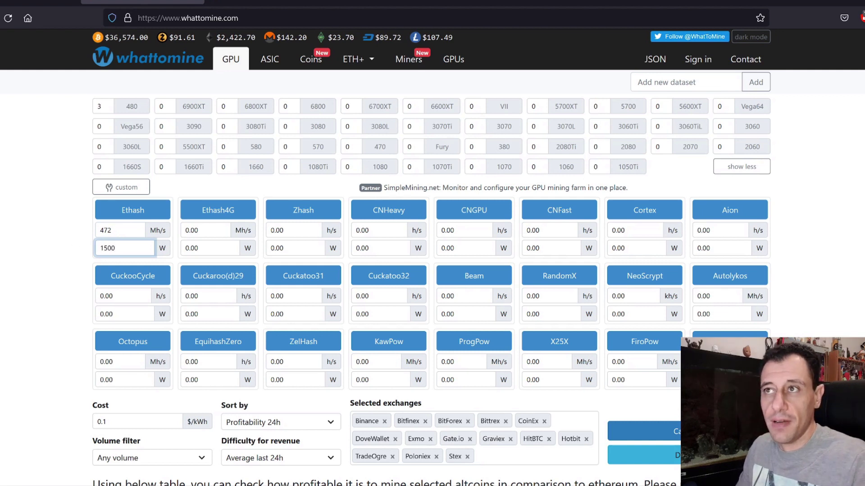
left_click(7, 264)
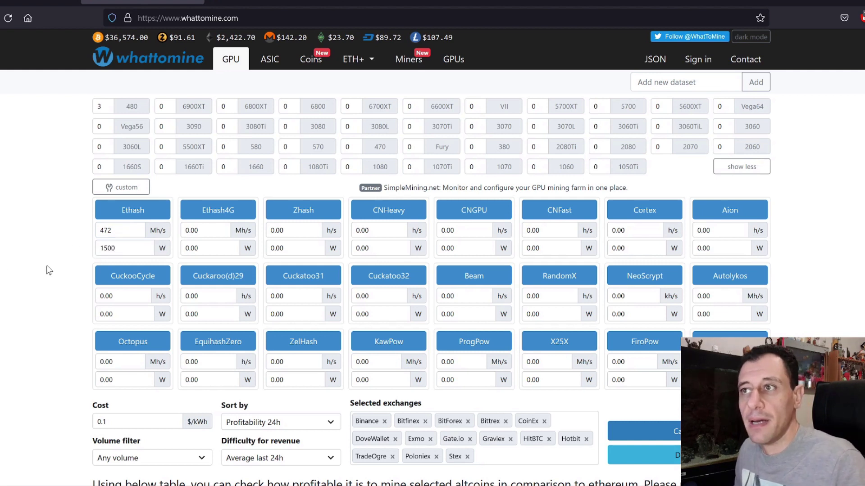
left_click(130, 424)
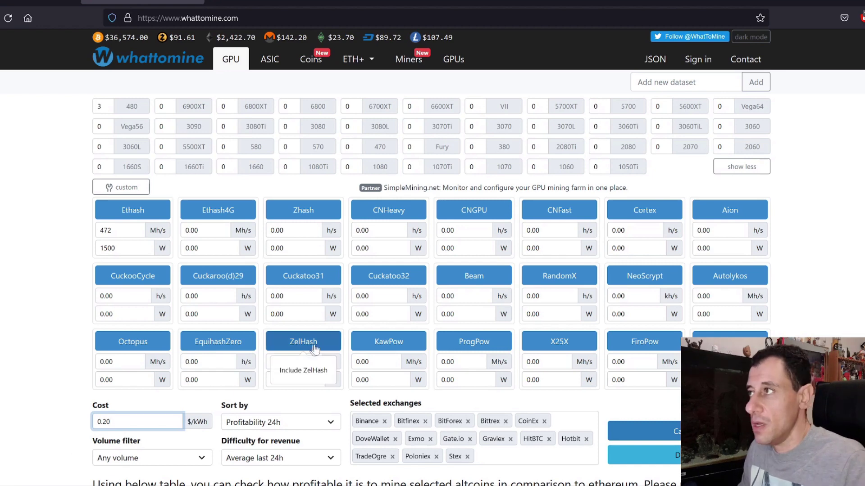
left_click(644, 432)
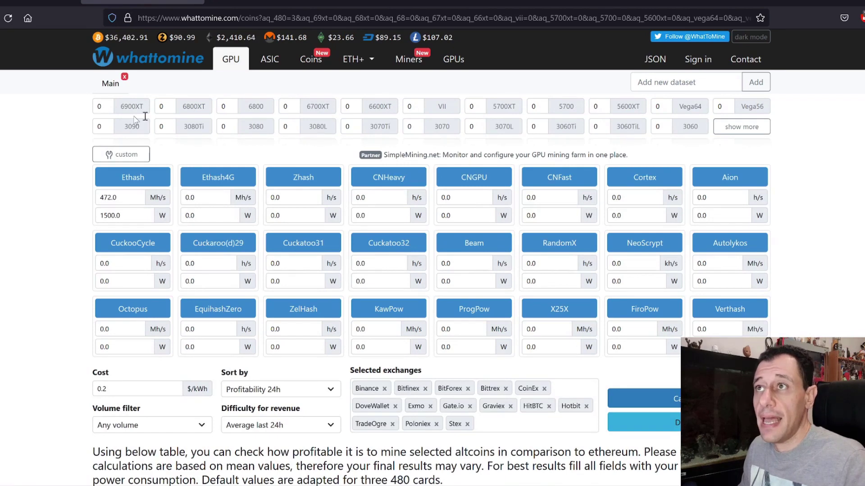
scroll(117, 144, "down", 3)
scroll(117, 144, "up", 3)
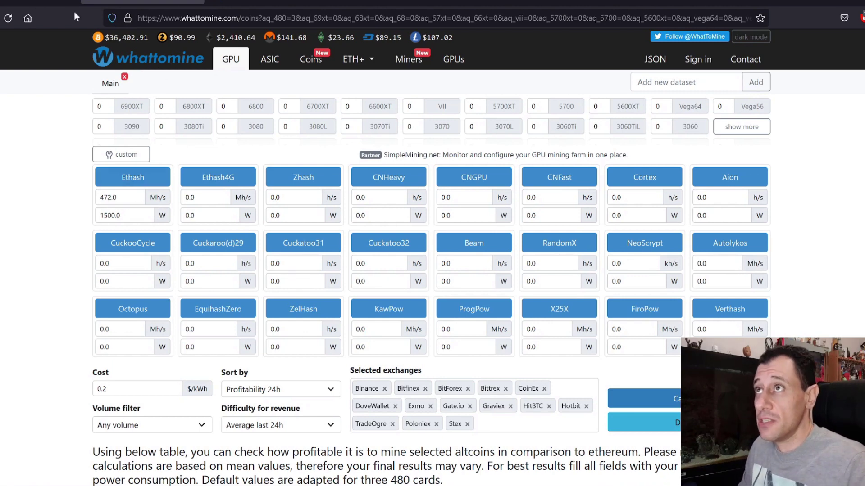
Back on unMineable, change the mined coin from SOL to Ethereum.
left_click(44, 1)
scroll(503, 223, "up", 3)
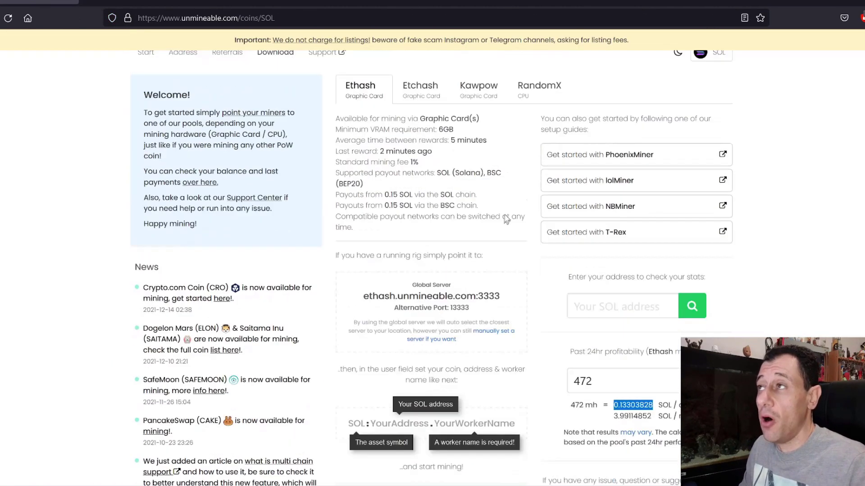
left_click(710, 131)
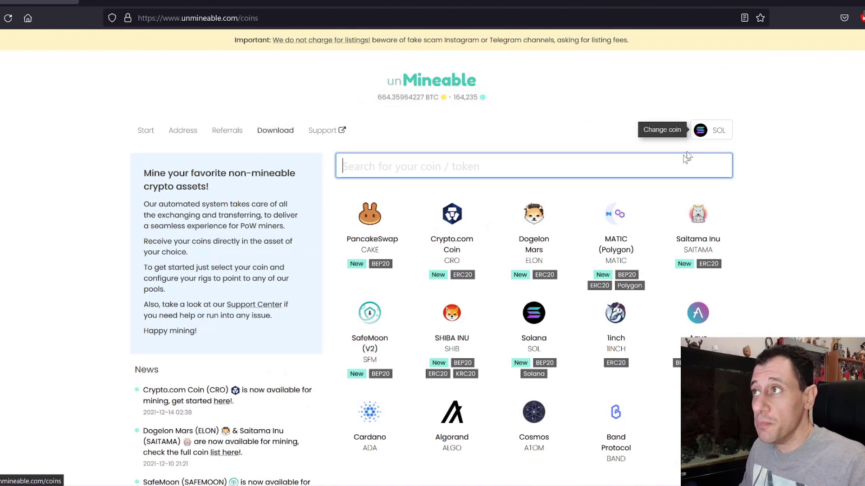
type("et")
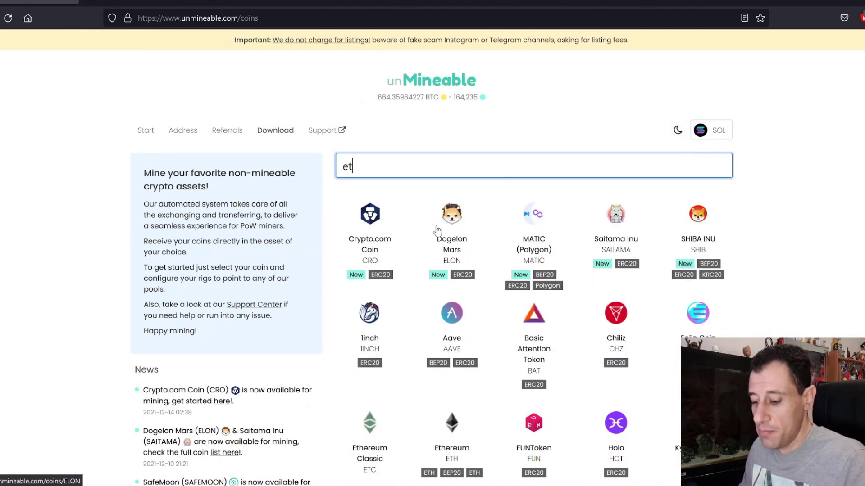
type("h")
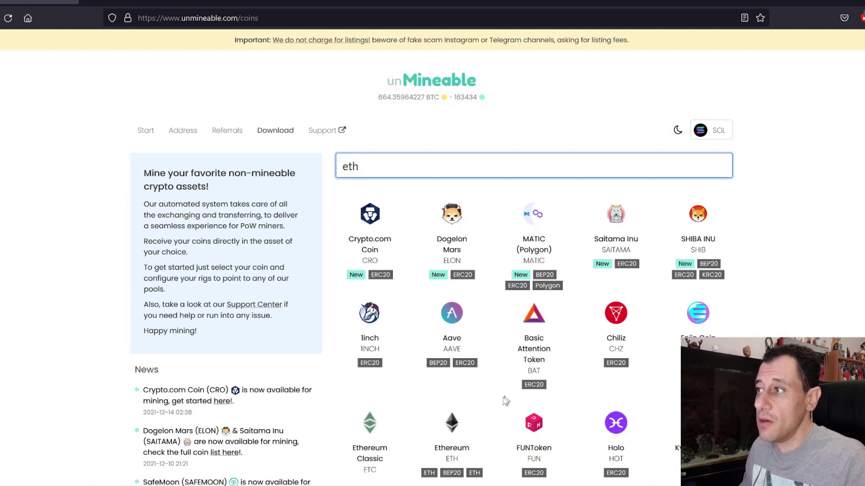
left_click(457, 434)
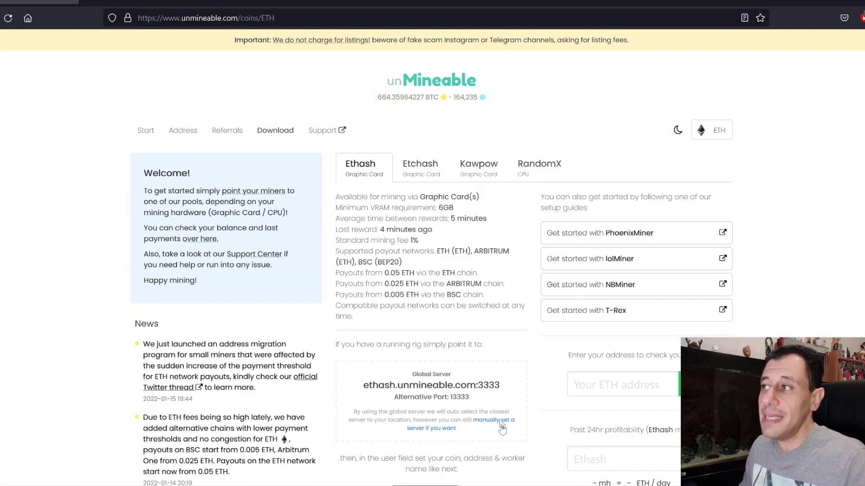
Enter 472 MH/s for Ethash to get 0.00517731 ETH per day and 0.15531937 per month.
scroll(649, 321, "down", 3)
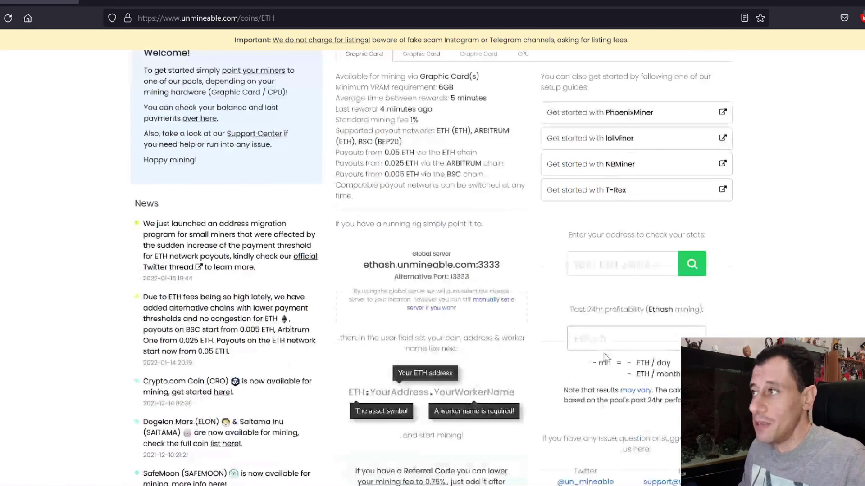
left_click(614, 342)
type("472")
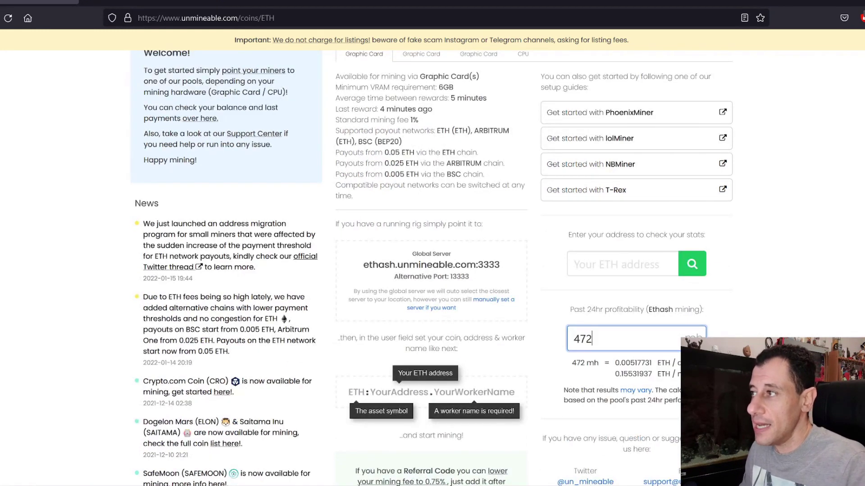
key("Tab")
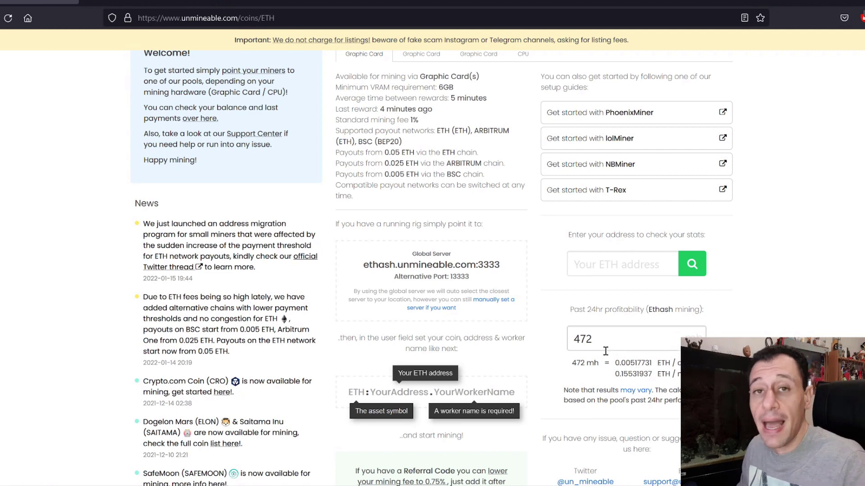
scroll(472, 313, "up", 3)
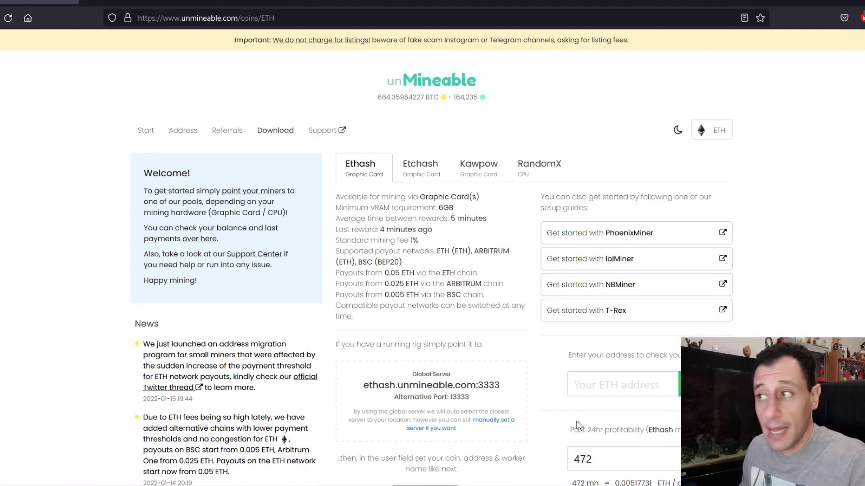
scroll(580, 426, "down", 3)
scroll(508, 291, "up", 3)
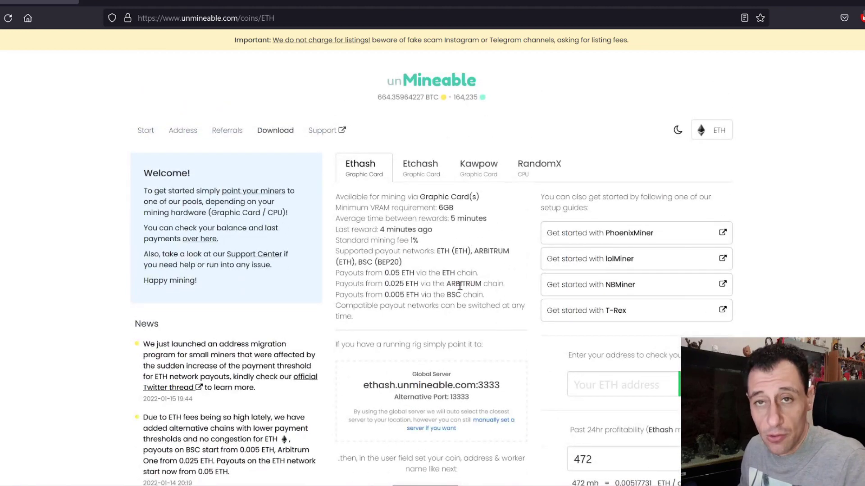
scroll(578, 273, "down", 3)
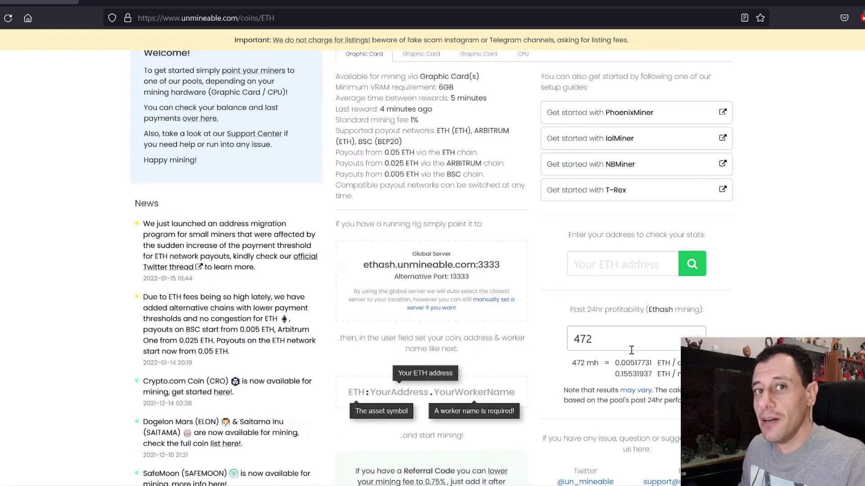
scroll(395, 217, "up", 3)
scroll(484, 356, "down", 1)
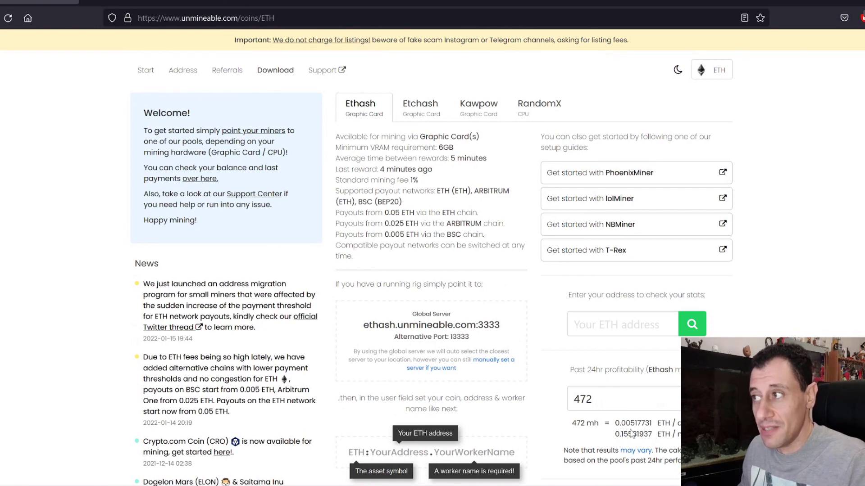
left_click(167, 7)
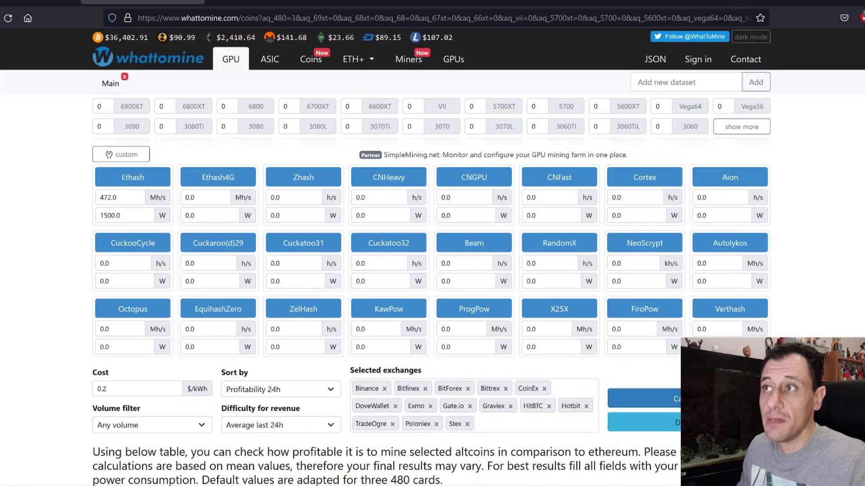
scroll(190, 261, "down", 3)
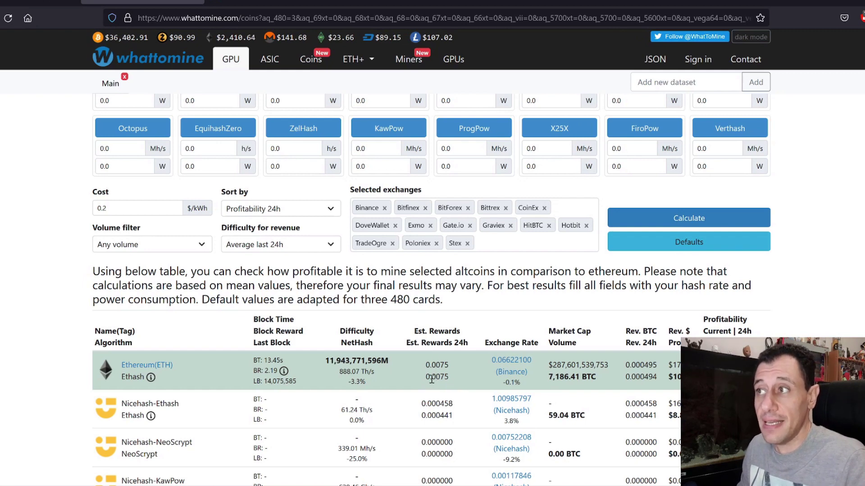
left_click(39, 2)
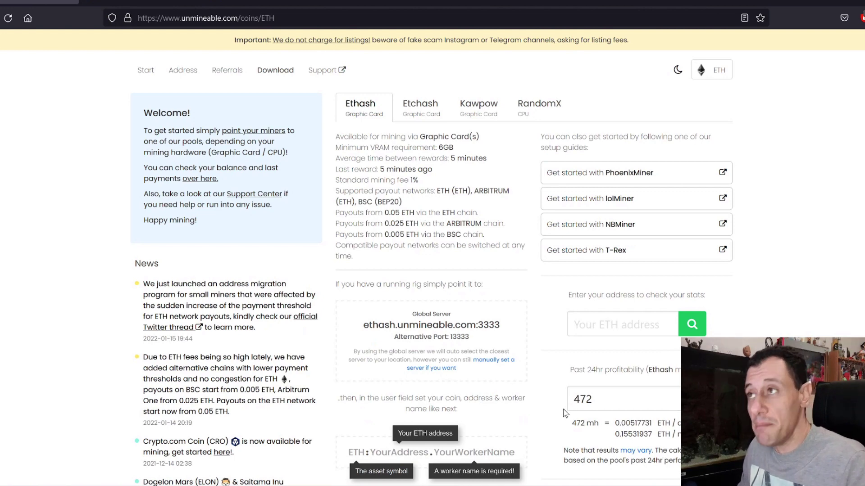
Return to WhatToMine's results showing Ethereum at 0.0075 ETH per 24h.
left_click(133, 1)
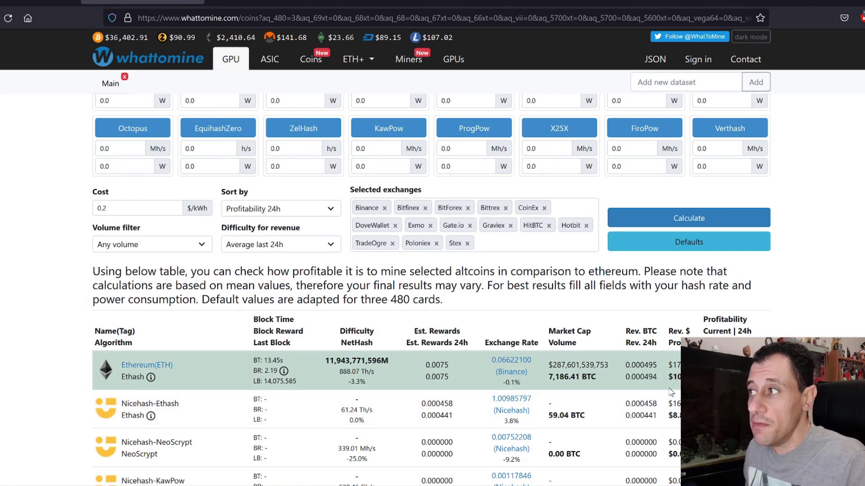
left_click(360, 3)
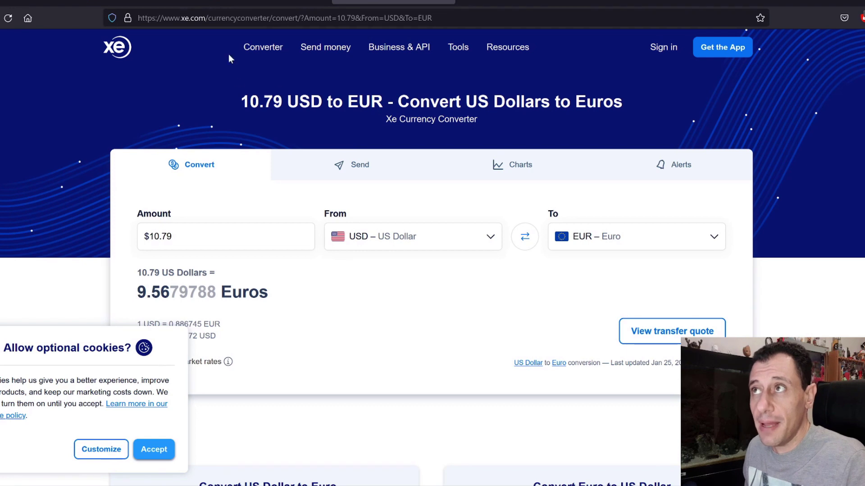
left_click(234, 2)
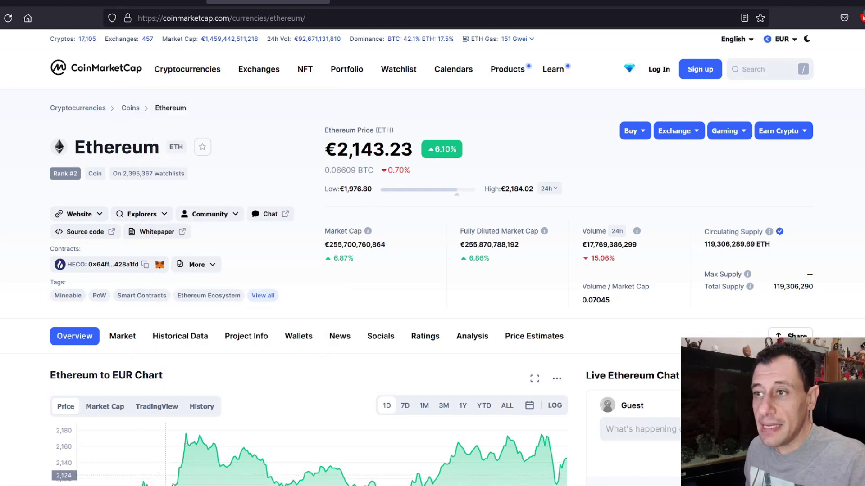
left_click(393, 2)
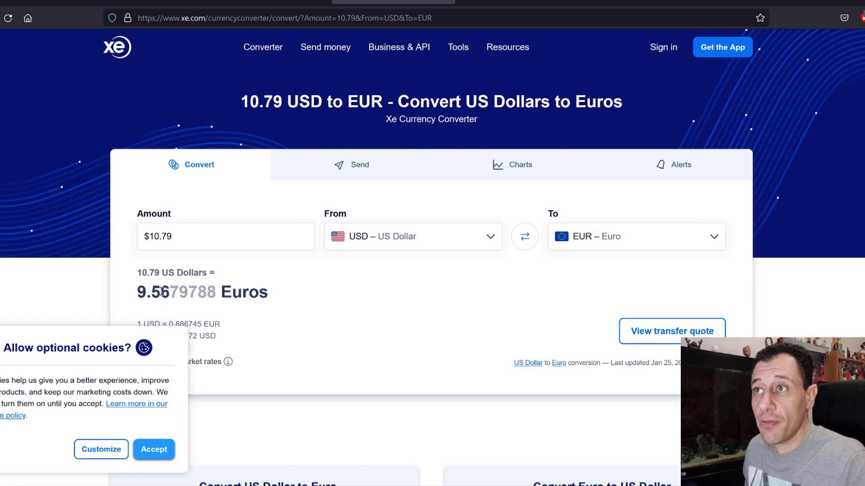
left_click(123, 2)
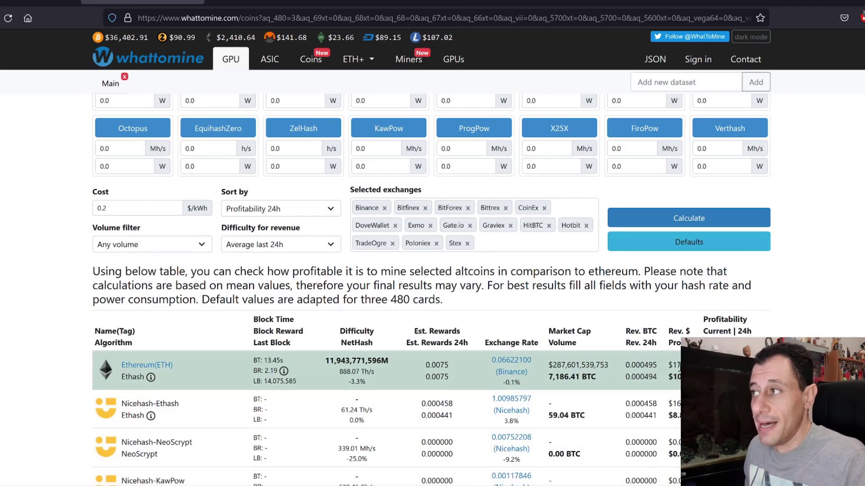
left_click_drag(673, 364, 703, 364)
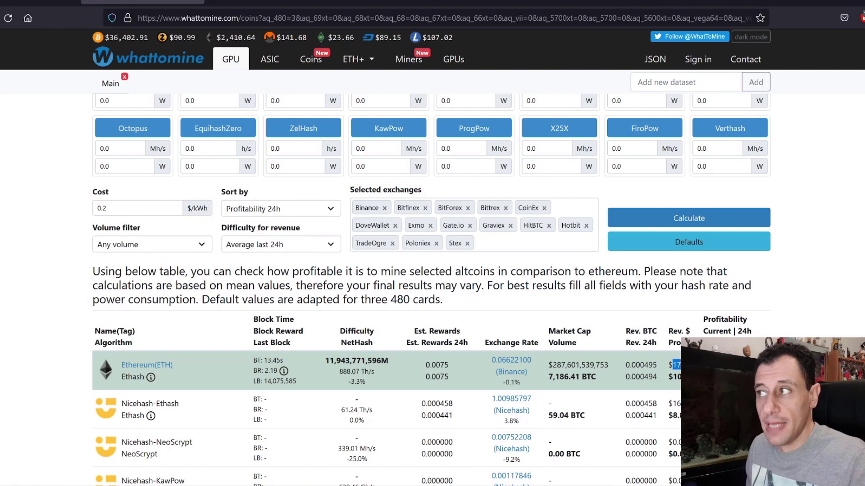